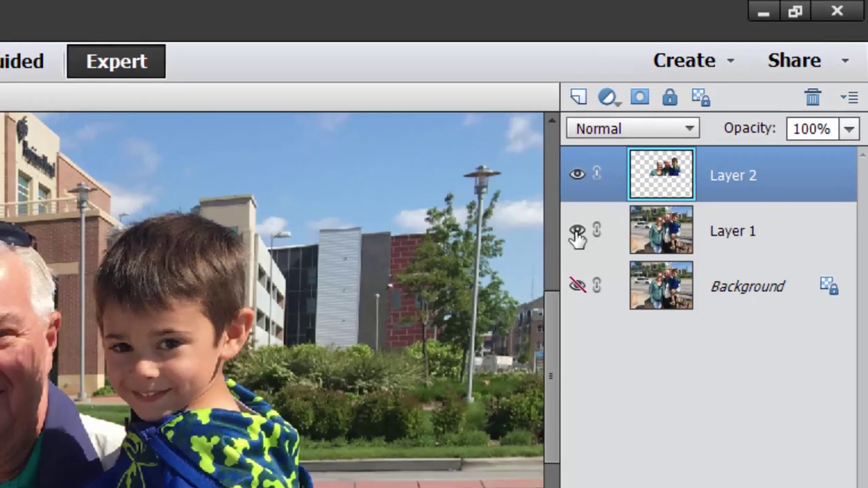
- Turn Layer 1's visibility off and on repeatedly to examine the cutout of the people on Layer 2
click(578, 233)
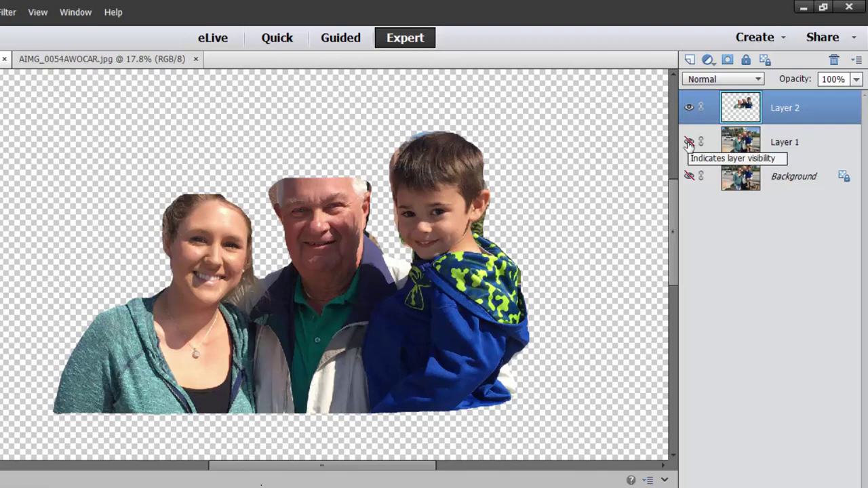
click(689, 140)
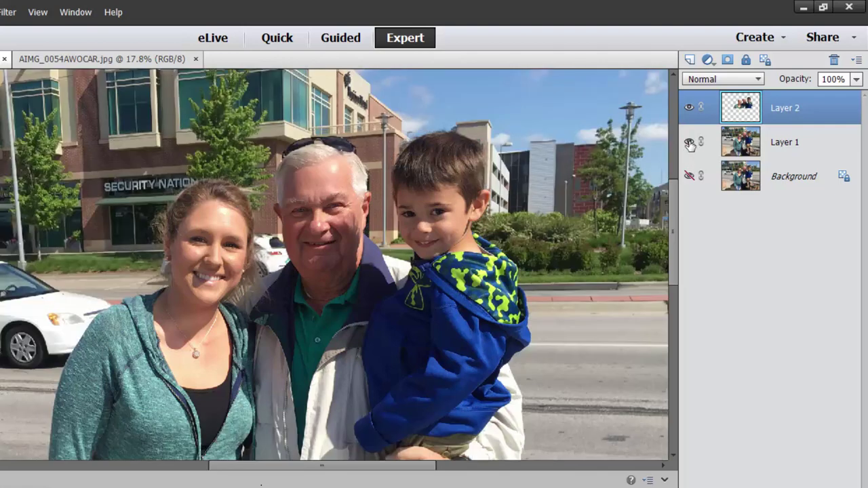
click(689, 142)
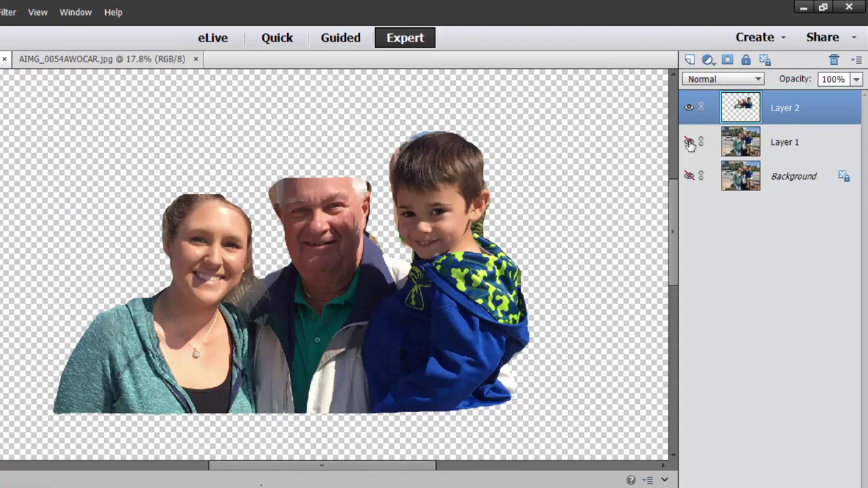
click(689, 143)
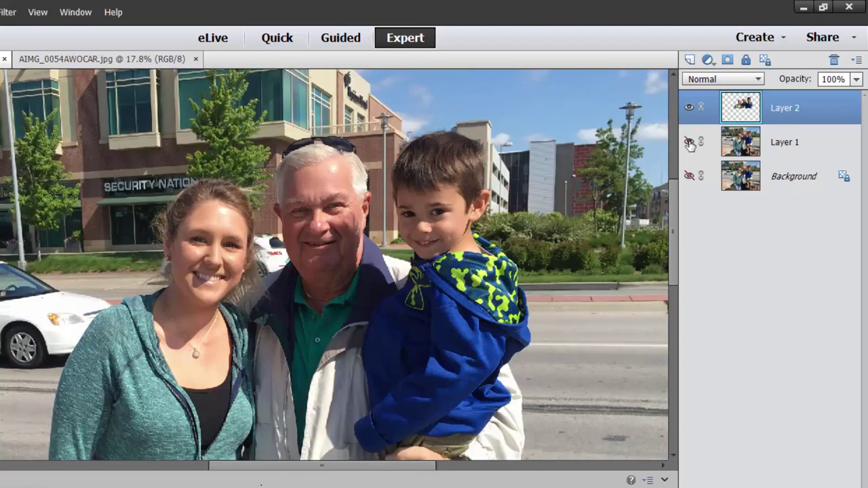
click(689, 142)
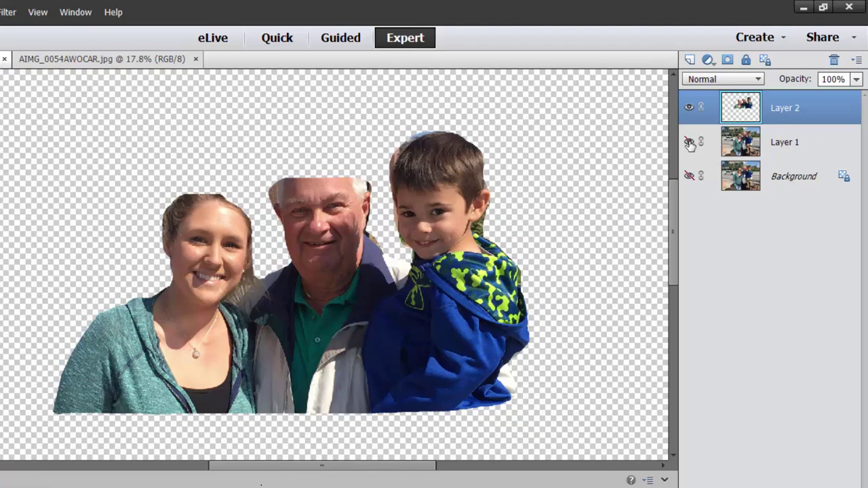
click(690, 142)
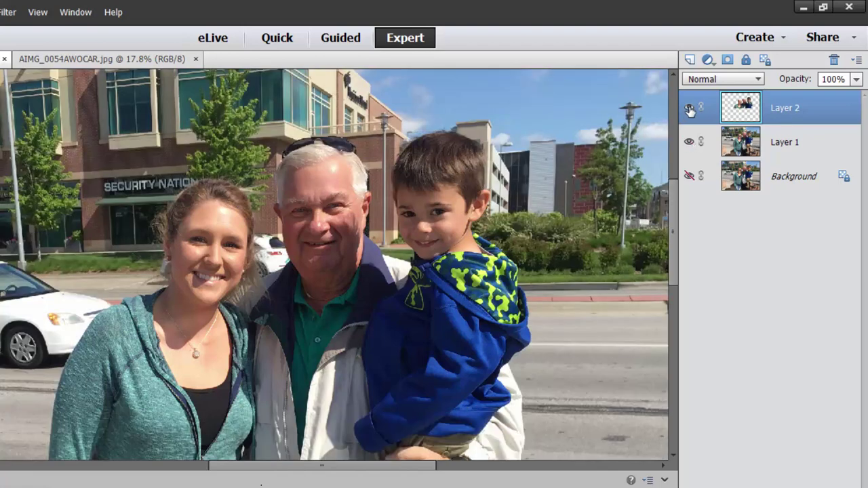
- Hide Layer 2 and leave Layer 1 as the only visible layer
click(689, 108)
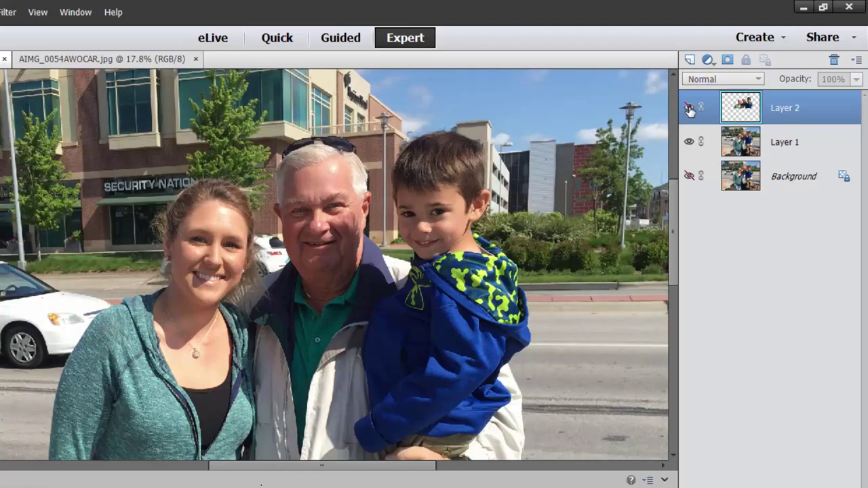
click(690, 142)
click(689, 142)
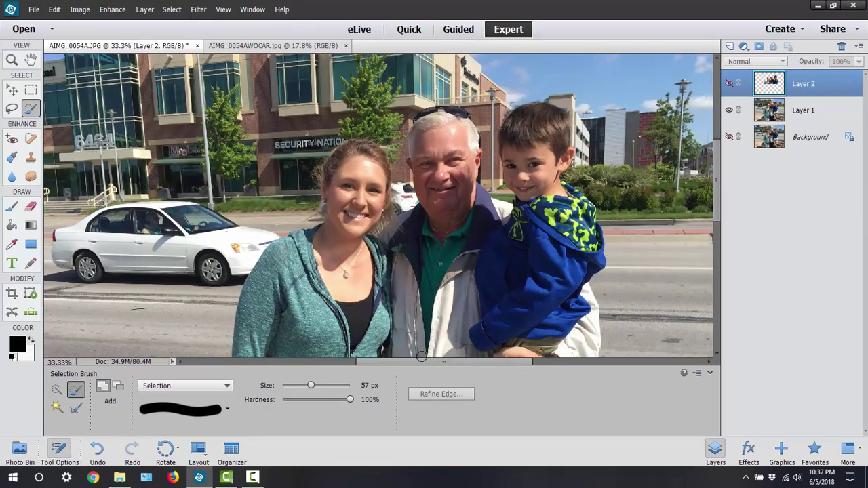
- Choose the Clone Stamp tool and make Layer 1 the active layer, keeping Layer 2 hidden
drag(411, 363, 359, 357)
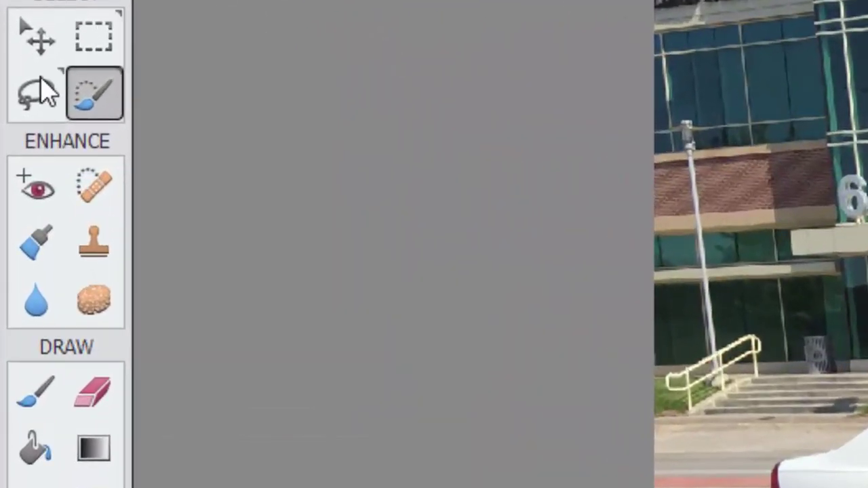
click(92, 242)
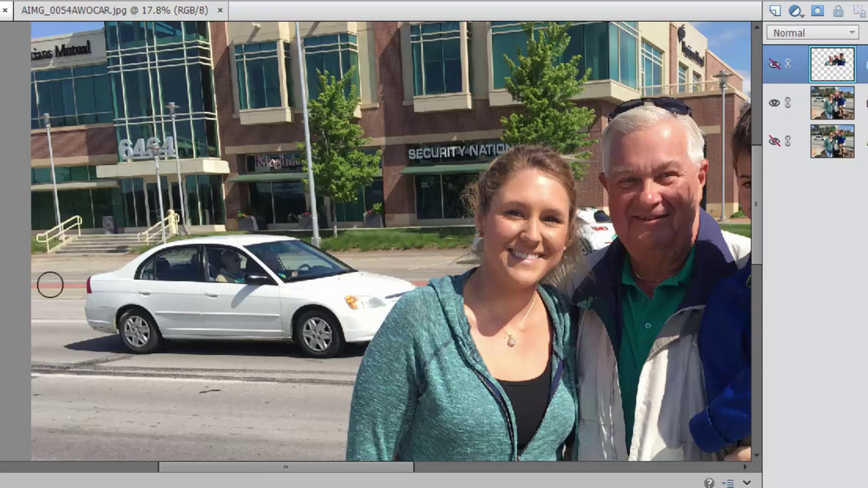
click(51, 285)
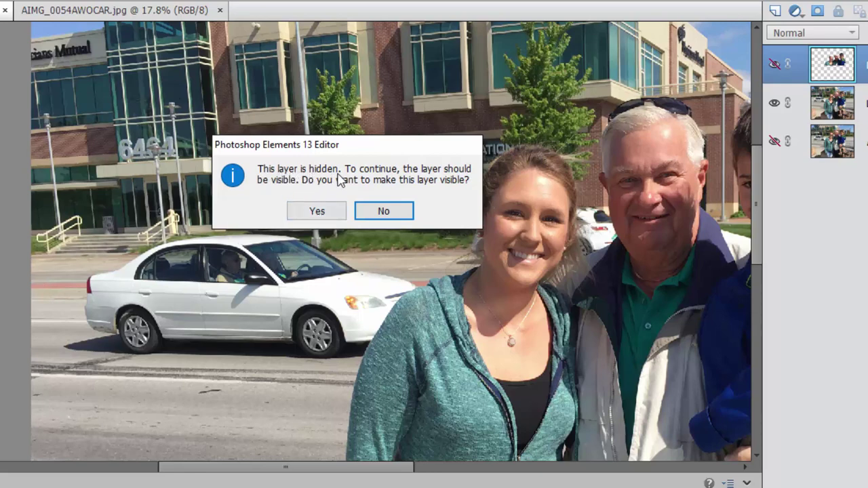
click(377, 212)
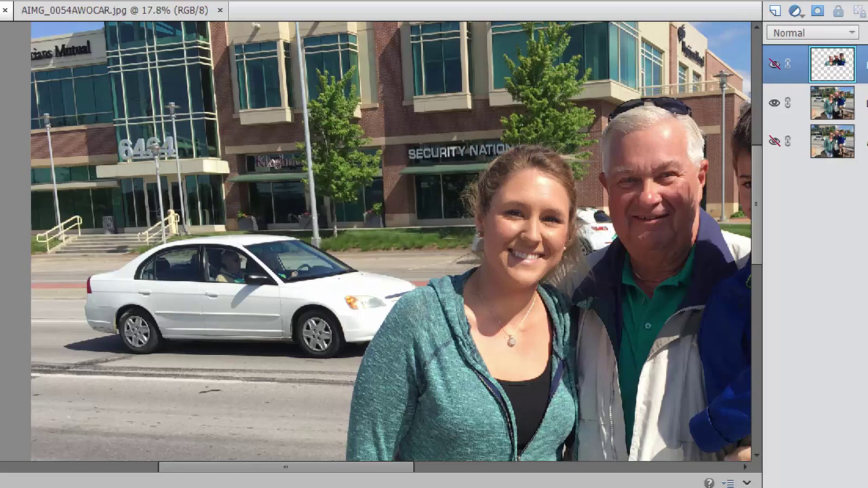
click(833, 103)
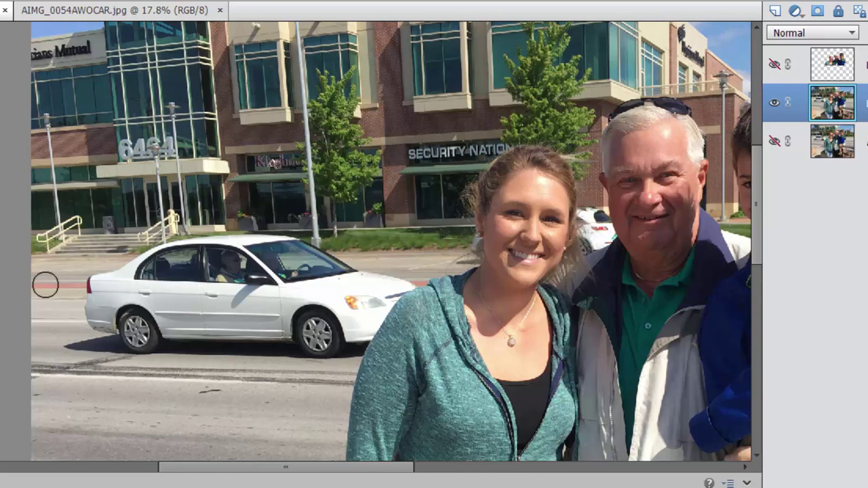
- Clone the red curb strip beside the white car across the car's middle, continuing over the woman's neck on Layer 1
alt+click(46, 285)
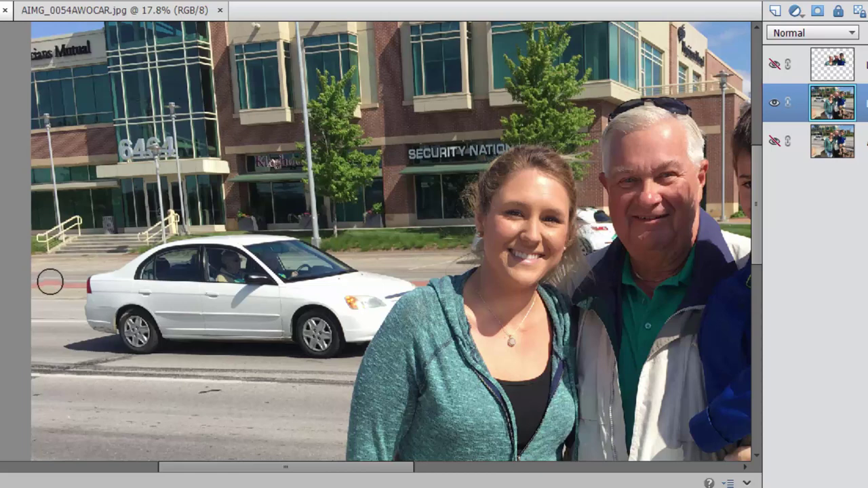
mouse_move(81, 285)
mouse_down()
mouse_move(154, 285)
mouse_move(47, 285)
mouse_up()
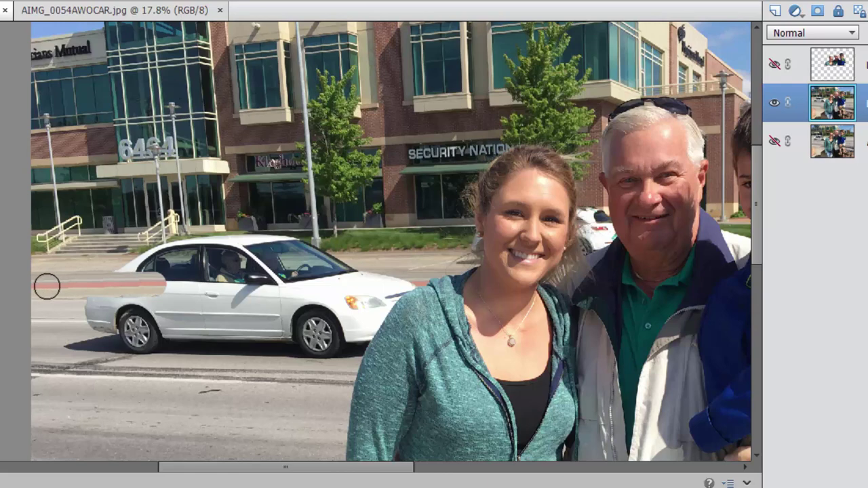
alt+click(47, 287)
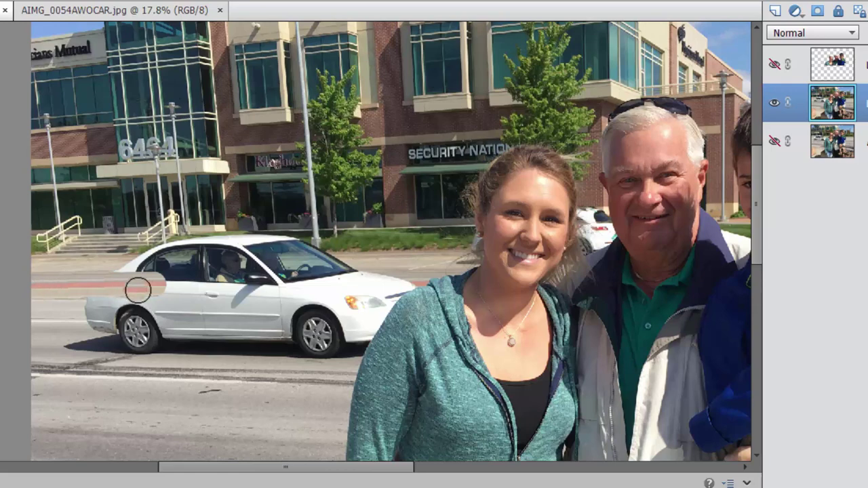
mouse_move(153, 285)
mouse_down()
mouse_move(444, 285)
mouse_move(531, 275)
mouse_up()
key(ctrl+z)
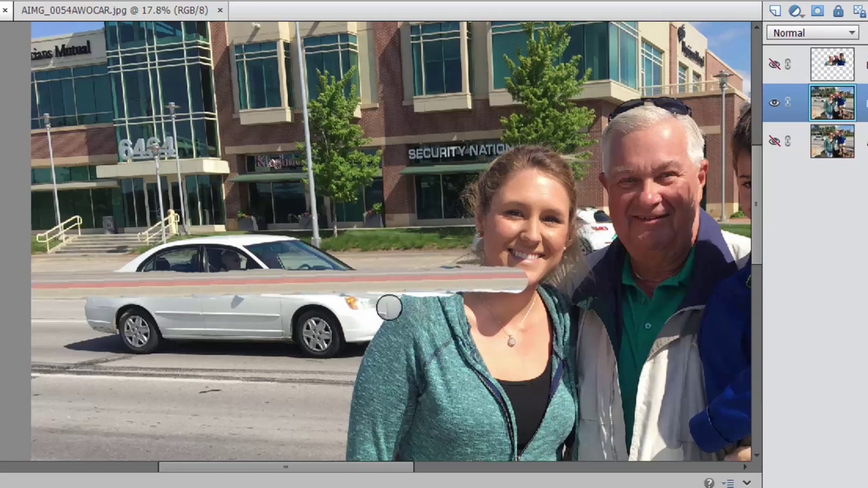
key(ctrl+z)
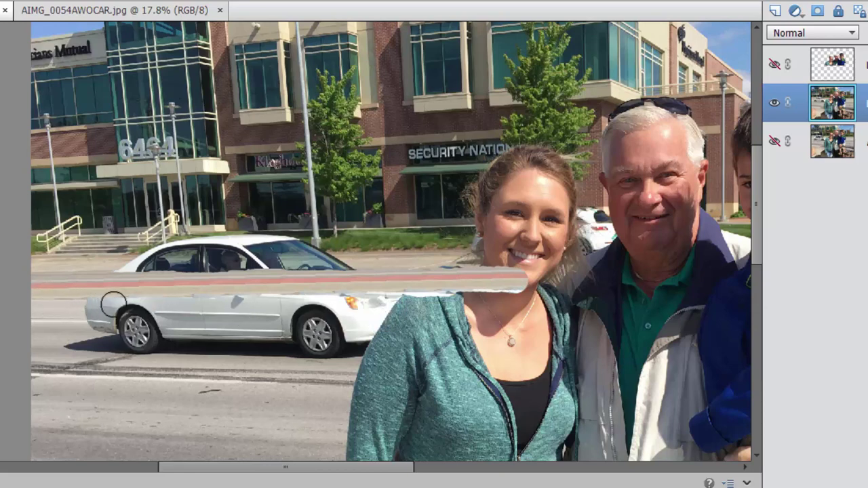
- Clone the grey road and white lane line below the curb across the car's lower body and into the woman's shoulder
alt+click(47, 305)
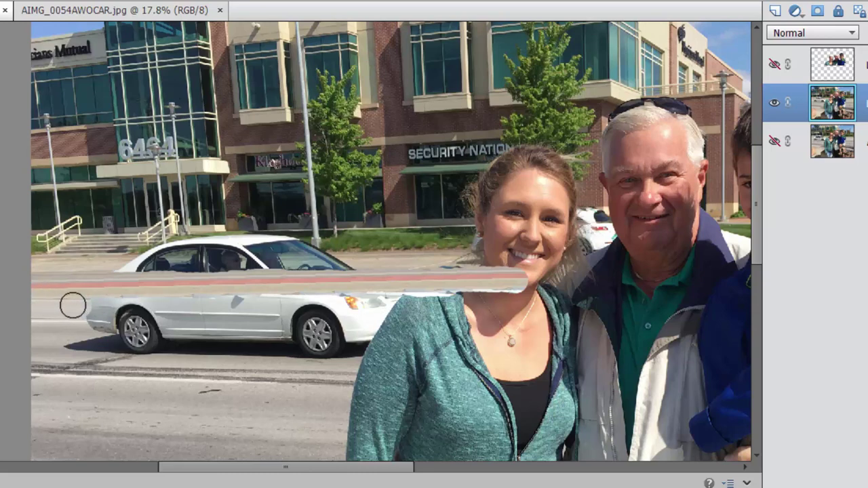
drag(64, 305, 131, 304)
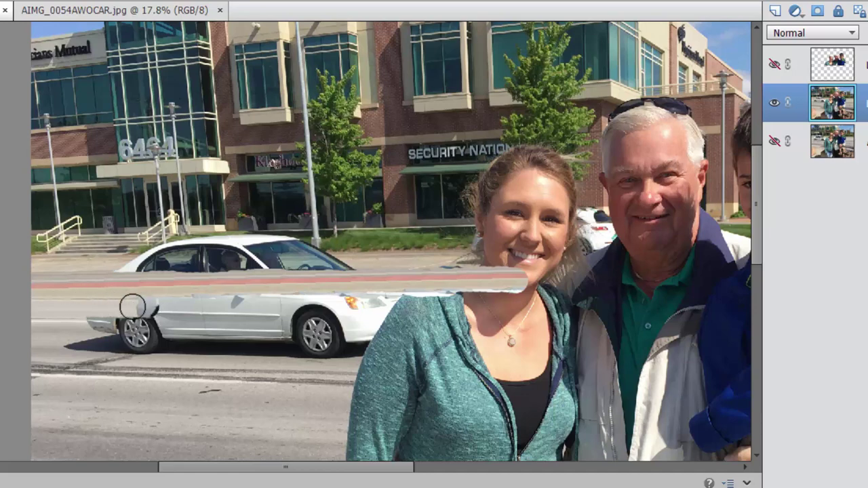
alt+click(46, 306)
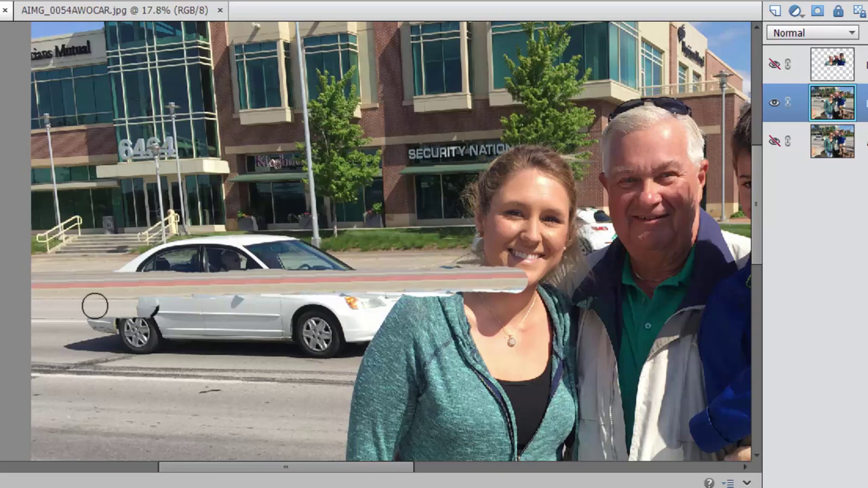
mouse_move(129, 305)
mouse_down()
mouse_move(217, 306)
mouse_move(193, 314)
mouse_move(210, 300)
mouse_move(480, 300)
mouse_up()
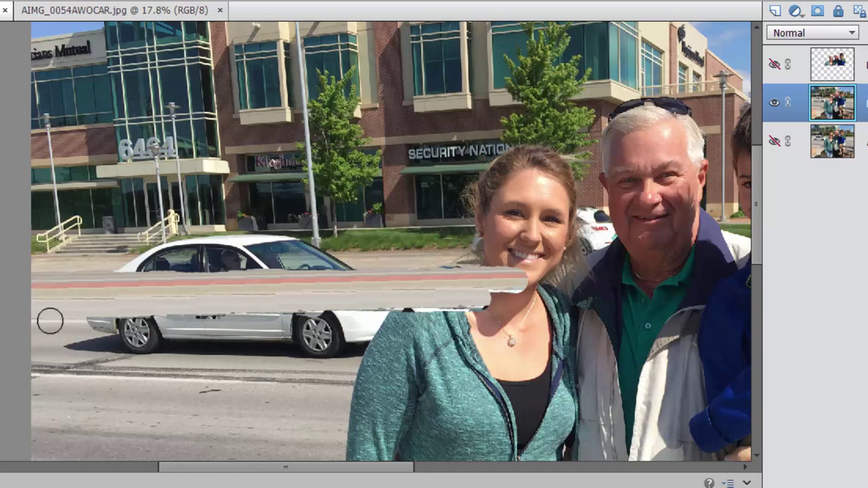
mouse_move(76, 321)
mouse_down()
mouse_move(325, 314)
mouse_move(302, 310)
mouse_move(298, 291)
mouse_move(330, 316)
mouse_move(500, 310)
mouse_move(508, 320)
mouse_up()
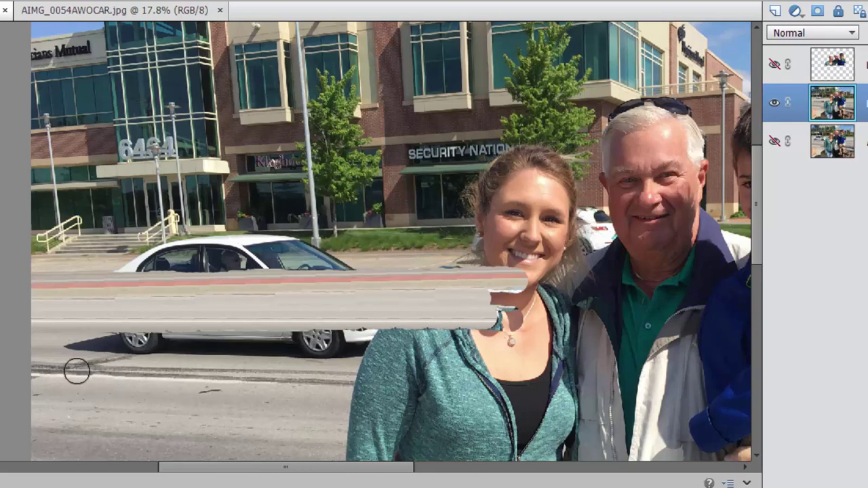
- Clone clean pavement from the road's edge over the car's wheels and most of its shadow
alt+click(47, 347)
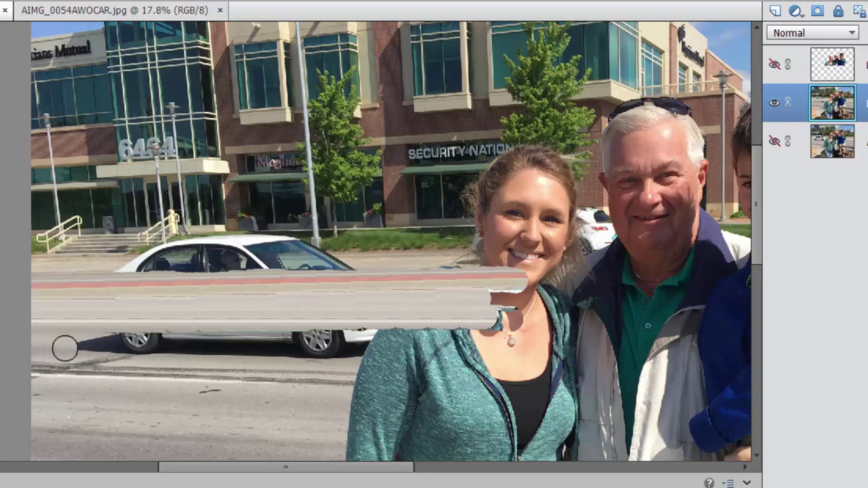
drag(66, 348, 102, 346)
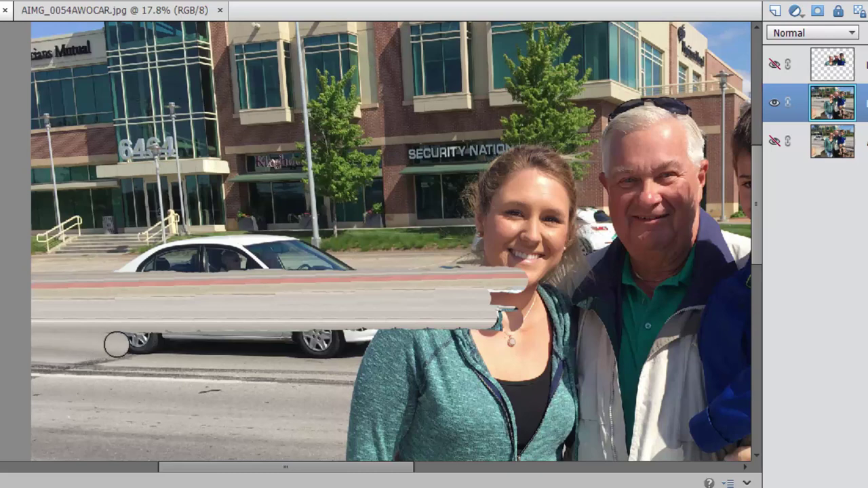
drag(116, 345, 38, 338)
alt+click(48, 340)
drag(116, 341, 456, 342)
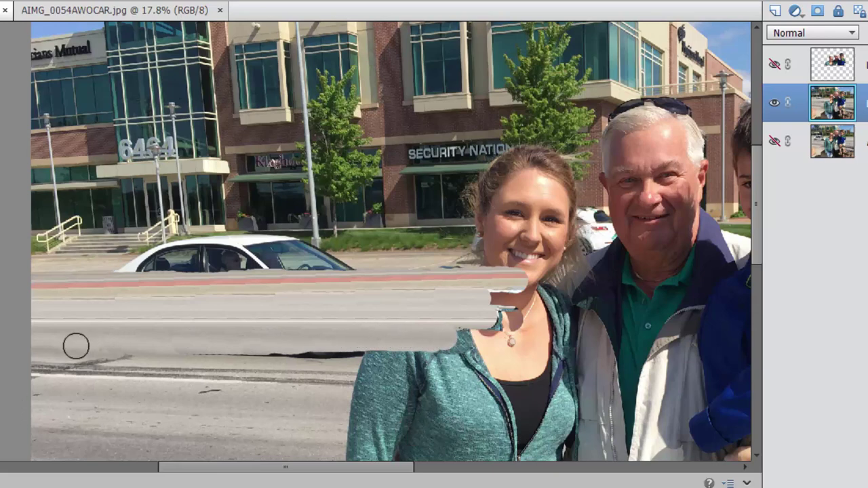
- Clone pavement over the remaining dark shadow up to the woman's sleeve and even out the patched road
alt+click(151, 351)
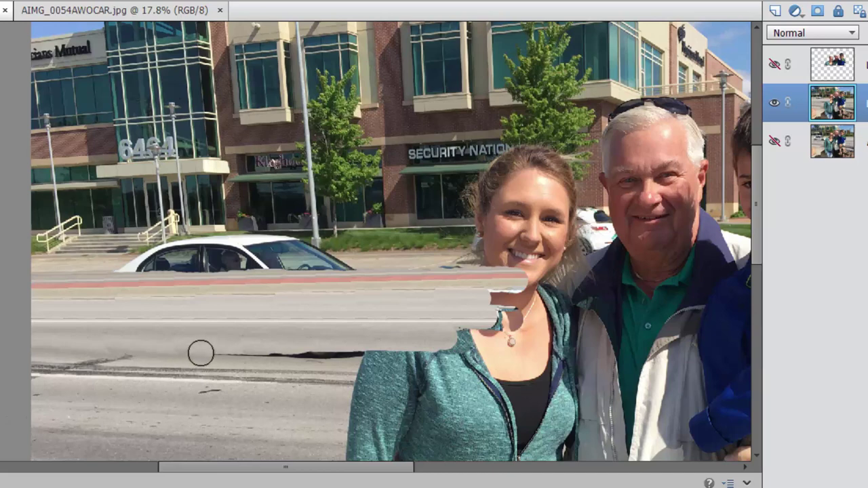
mouse_move(203, 353)
mouse_down()
mouse_move(313, 355)
mouse_move(256, 352)
mouse_move(299, 353)
mouse_up()
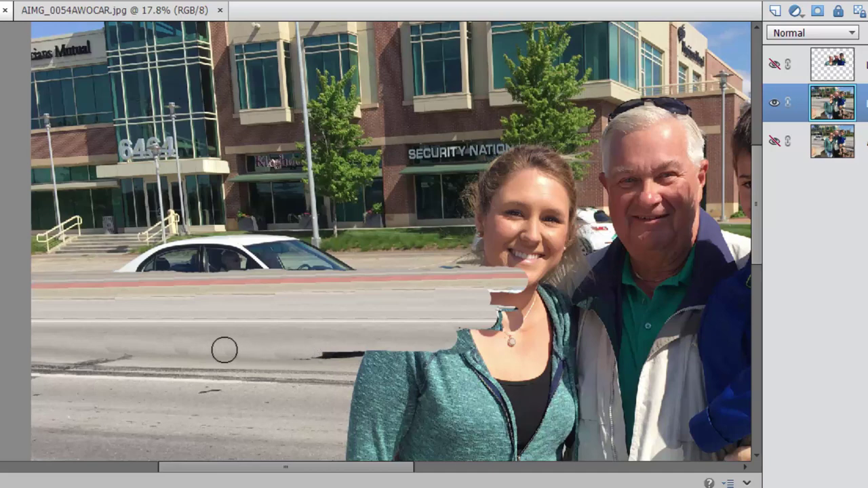
drag(211, 349, 395, 359)
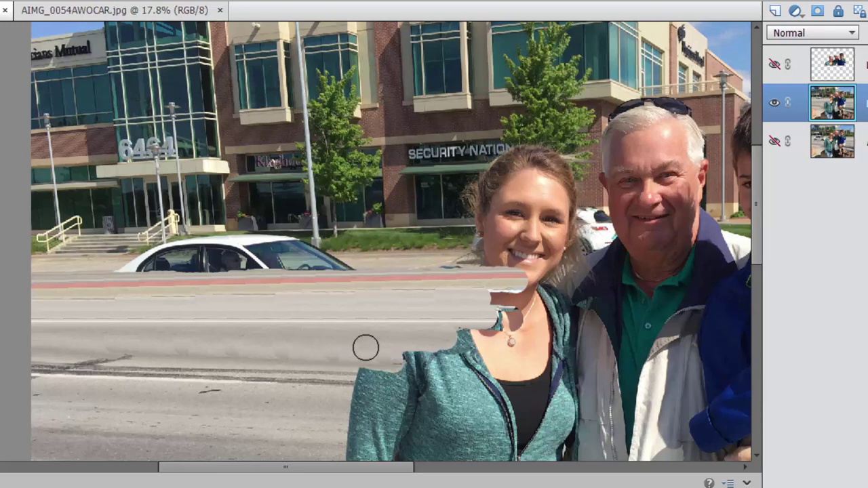
alt+click(366, 347)
drag(330, 349, 141, 344)
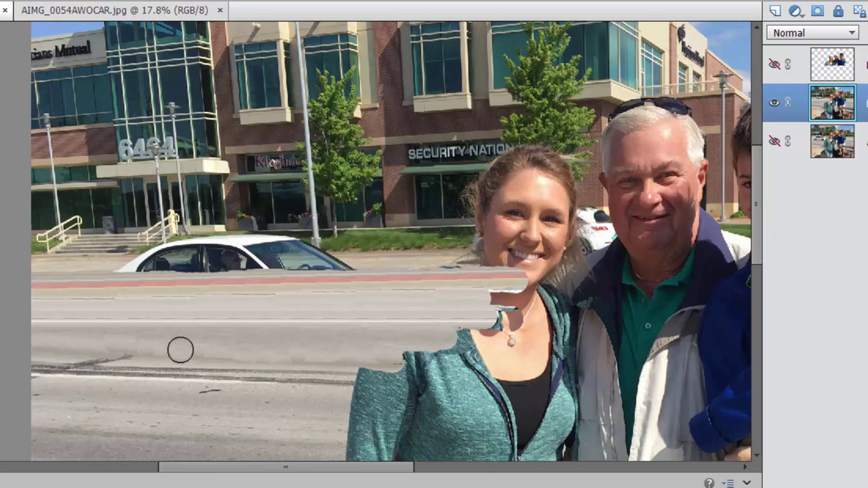
- Toggle Layer 2's visibility to check how the cutout people cover the cloned areas on Layer 1
alt+click(490, 308)
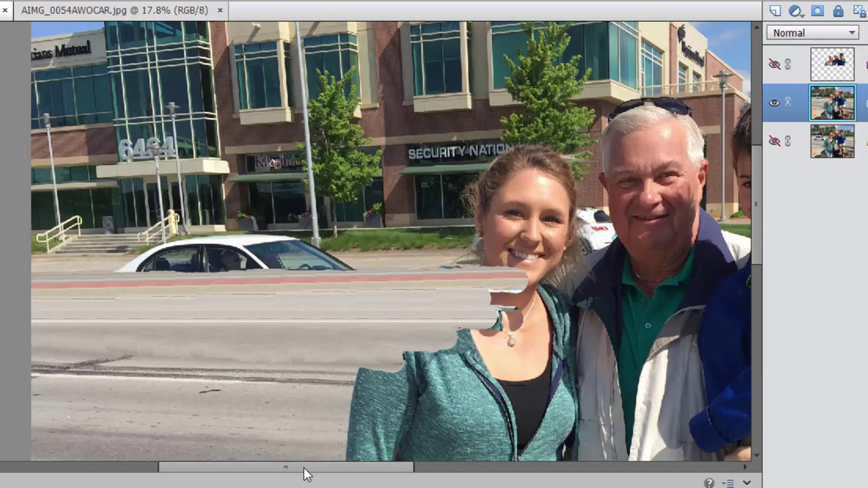
drag(305, 471, 380, 471)
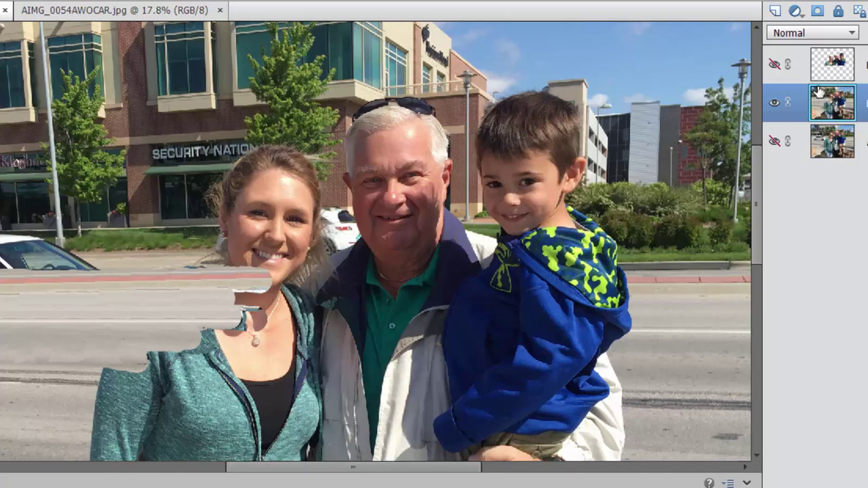
click(776, 65)
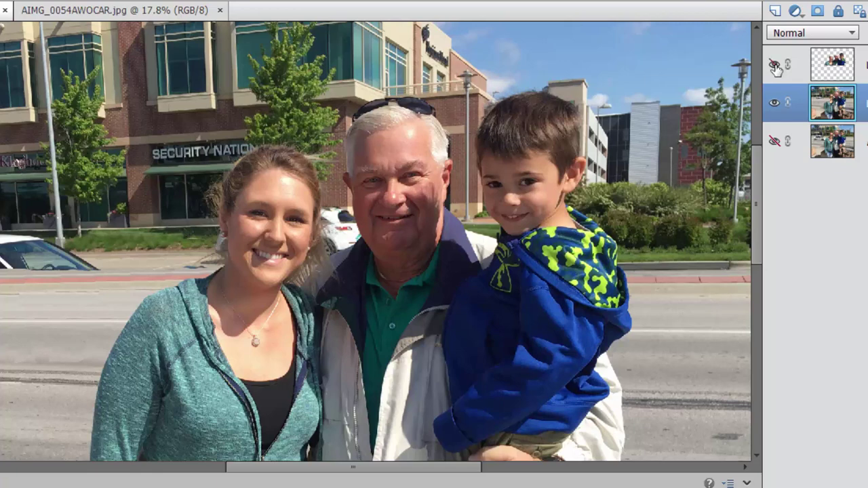
click(775, 65)
click(776, 65)
click(776, 66)
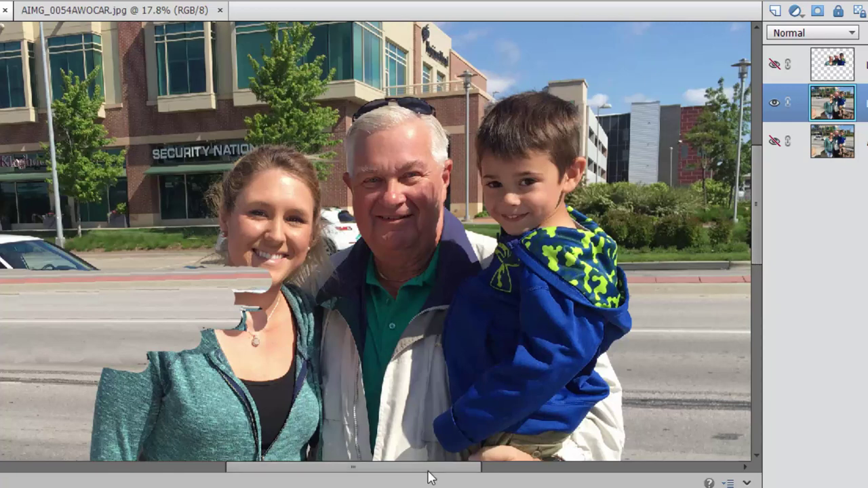
drag(427, 471, 337, 481)
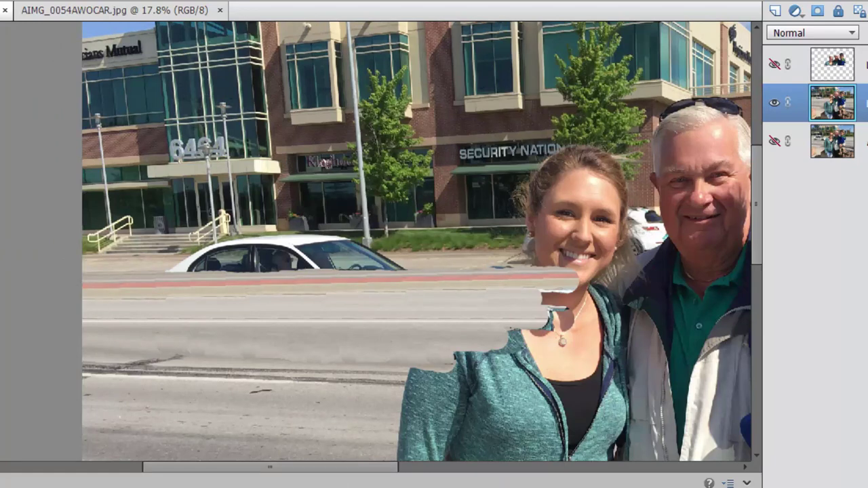
- Clone the far pavement over the white car's windows and the grass strip over its remaining roof up to the building steps
alt+click(93, 269)
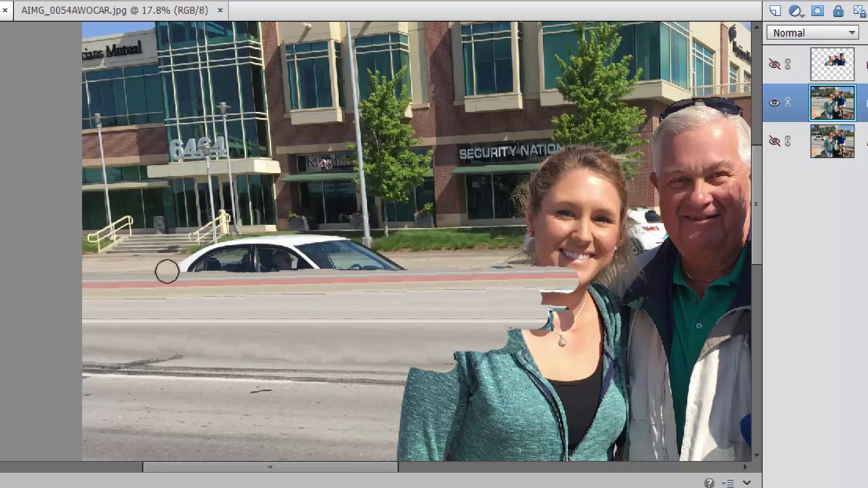
drag(167, 269, 410, 262)
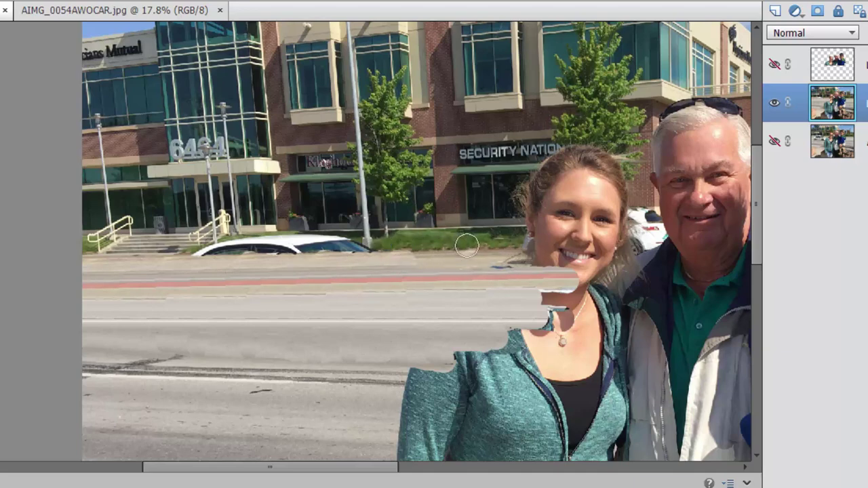
alt+click(468, 245)
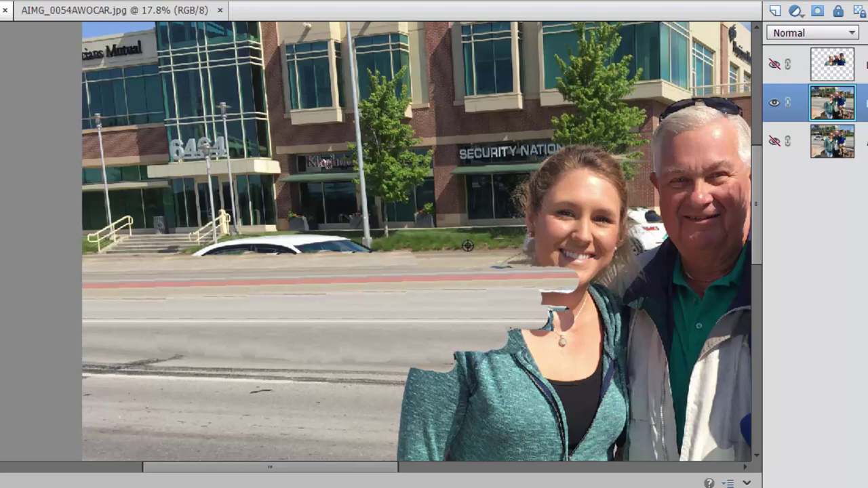
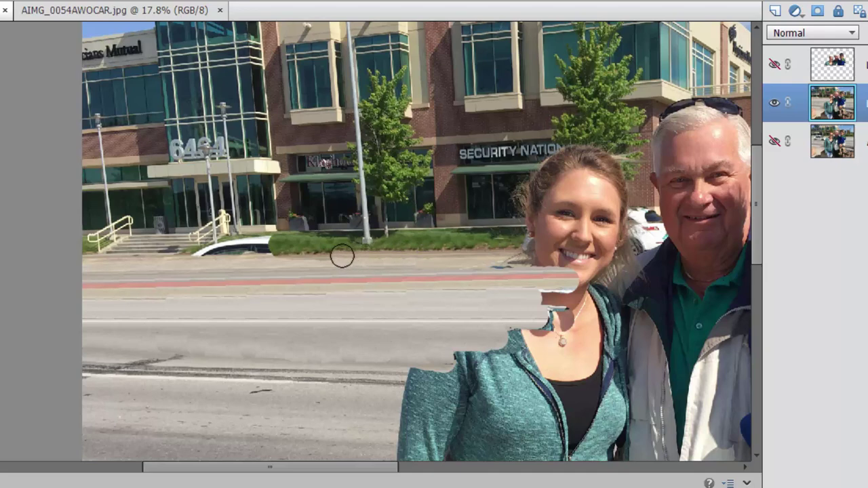
drag(330, 256, 193, 261)
click(290, 258)
drag(302, 253, 250, 254)
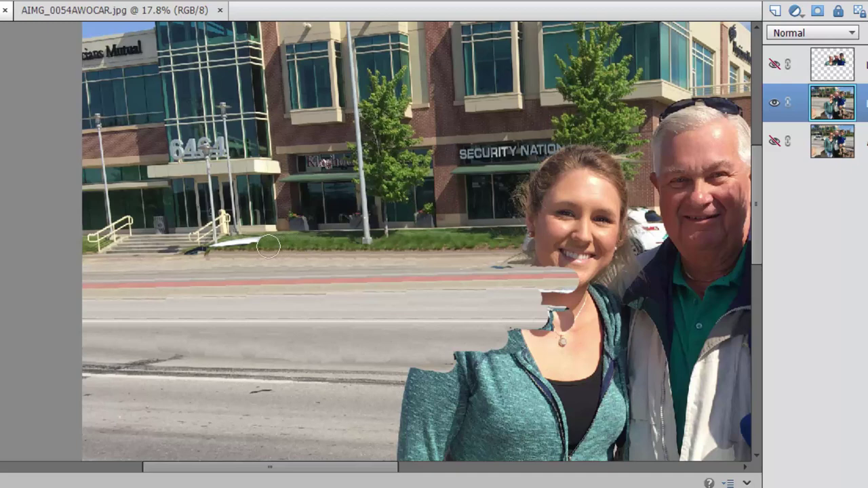
drag(264, 247, 216, 250)
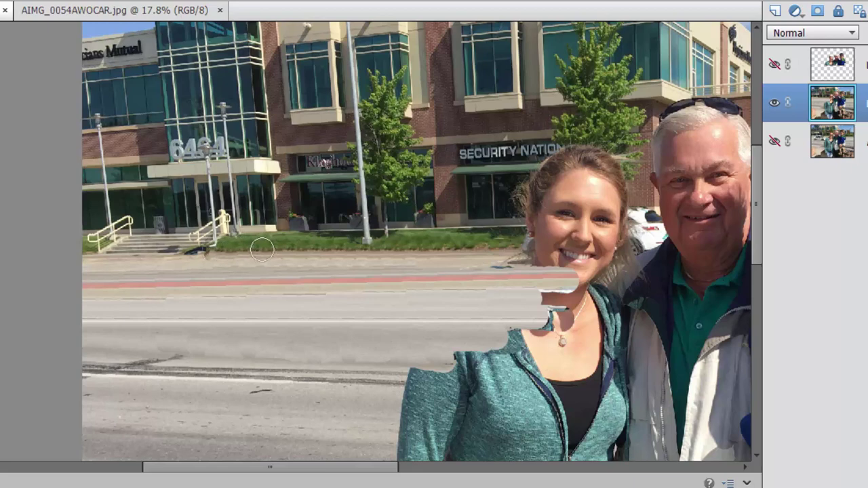
drag(216, 260, 199, 257)
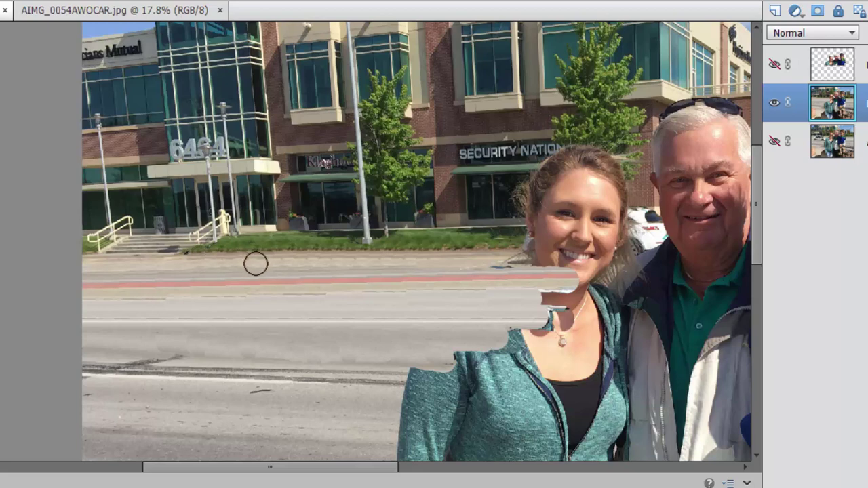
- Clone the grass strip over the lower part of the small white car between the woman and the man
mouse_move(244, 468)
mouse_down()
mouse_move(275, 466)
mouse_move(360, 427)
mouse_up()
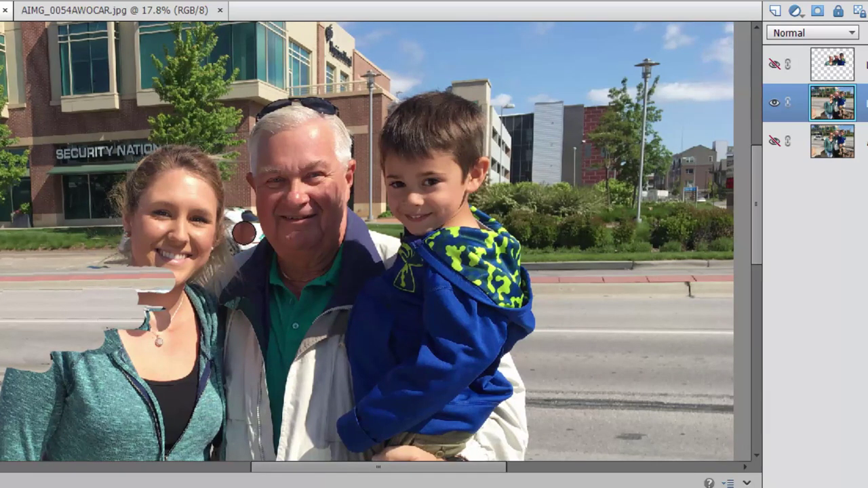
alt+click(27, 252)
click(242, 253)
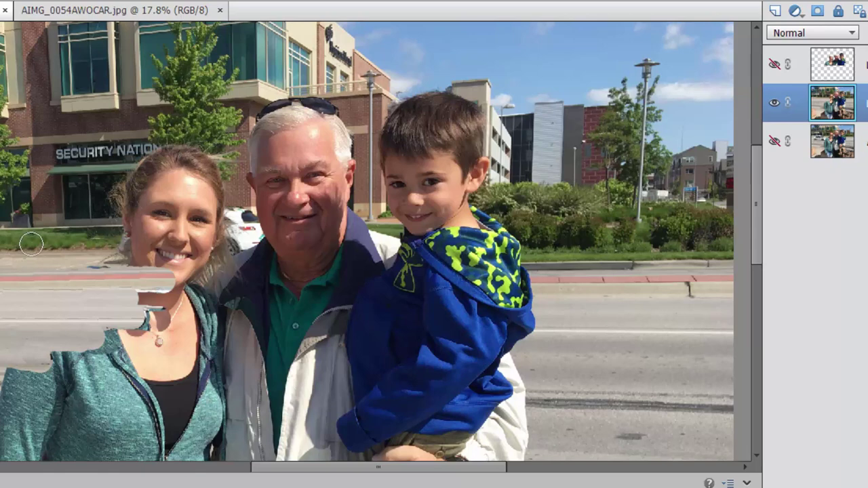
alt+click(32, 244)
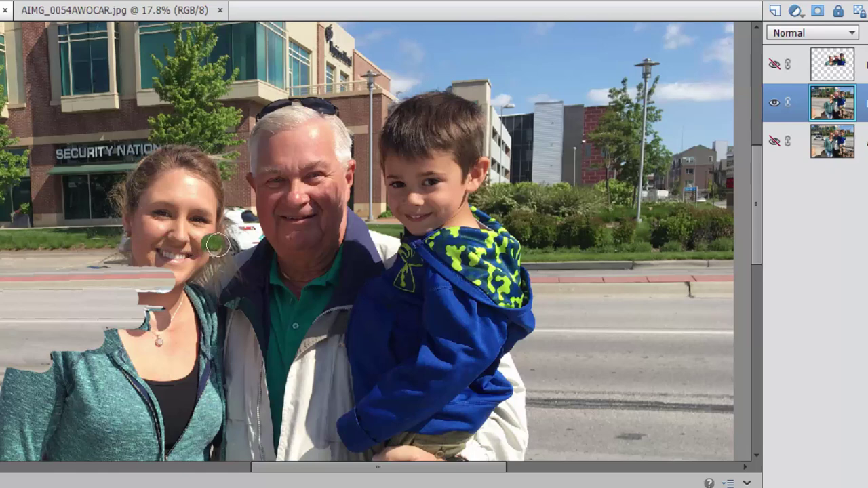
click(221, 247)
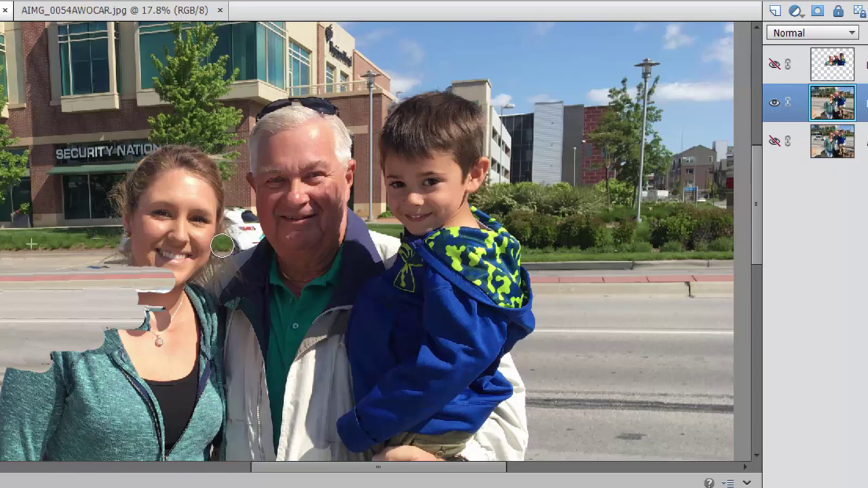
mouse_move(230, 246)
mouse_down()
mouse_move(285, 238)
mouse_move(277, 247)
mouse_move(198, 246)
mouse_up()
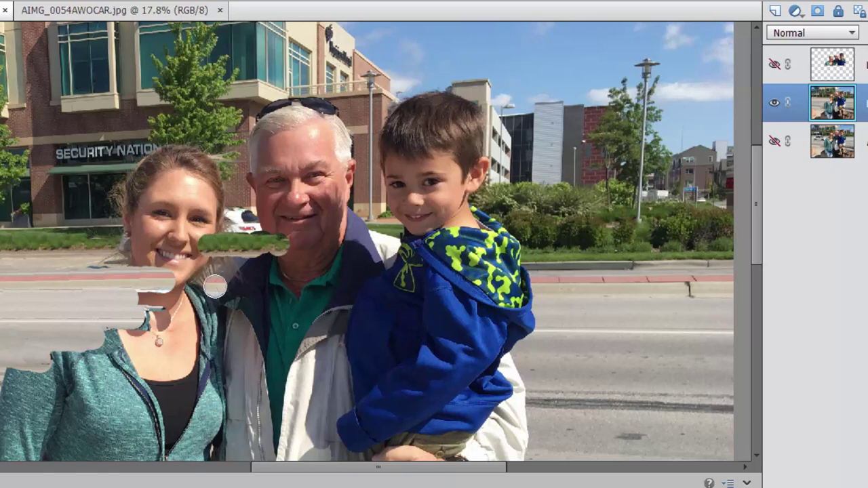
- Check the patch against Layer 2, clone over the rest of the small car with brick wall, and undo the last clone stroke
click(775, 65)
click(776, 65)
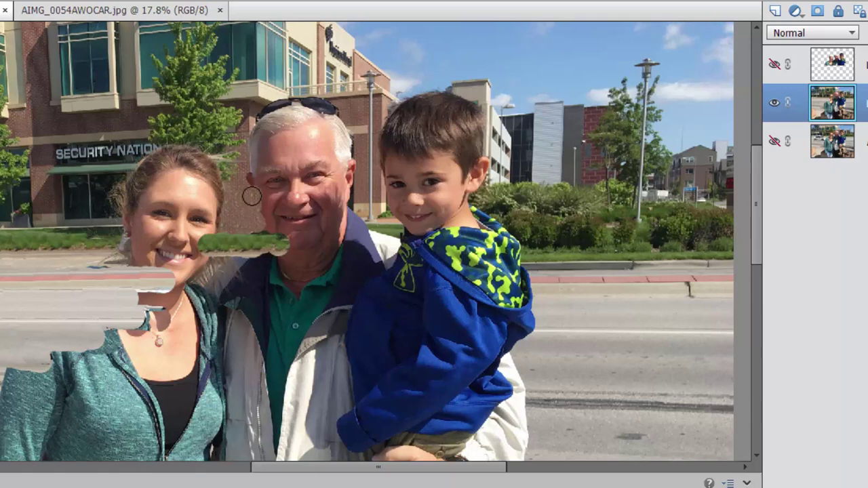
drag(228, 226, 257, 221)
key(ctrl+z)
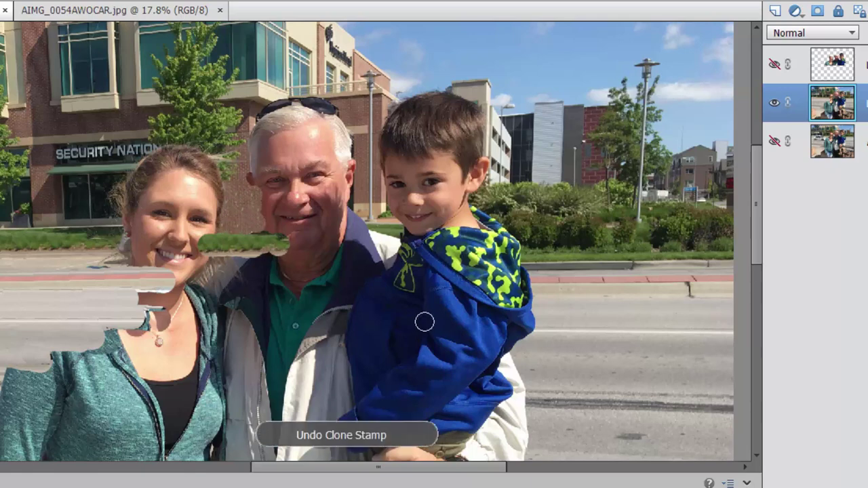
- Check the cloned background with Layer 2 toggled and leave Layer 2 visible over the whole photo
click(775, 65)
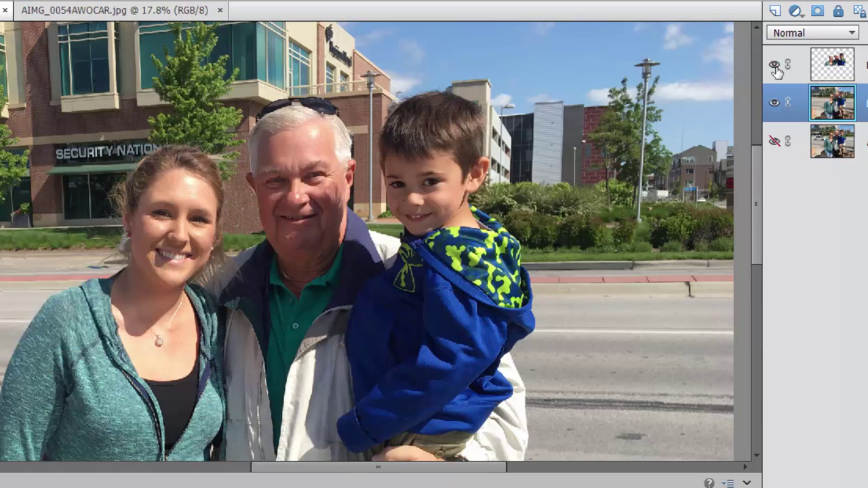
click(775, 65)
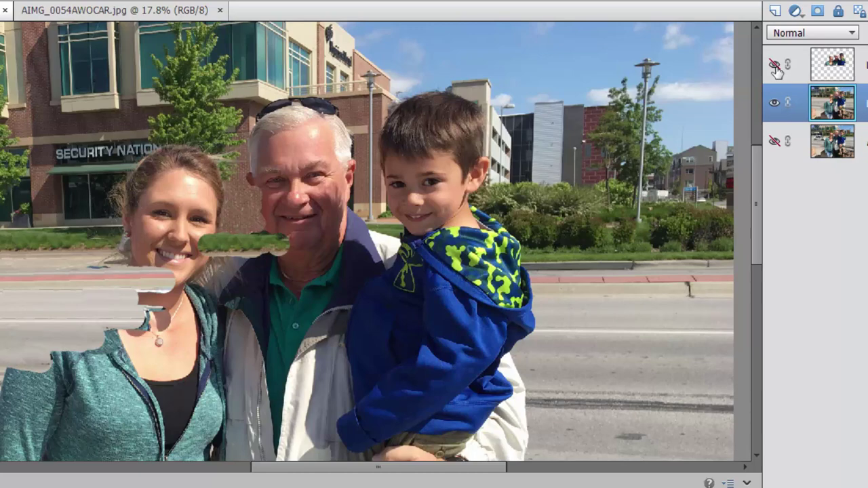
key(ctrl+minus)
key(ctrl+minus)
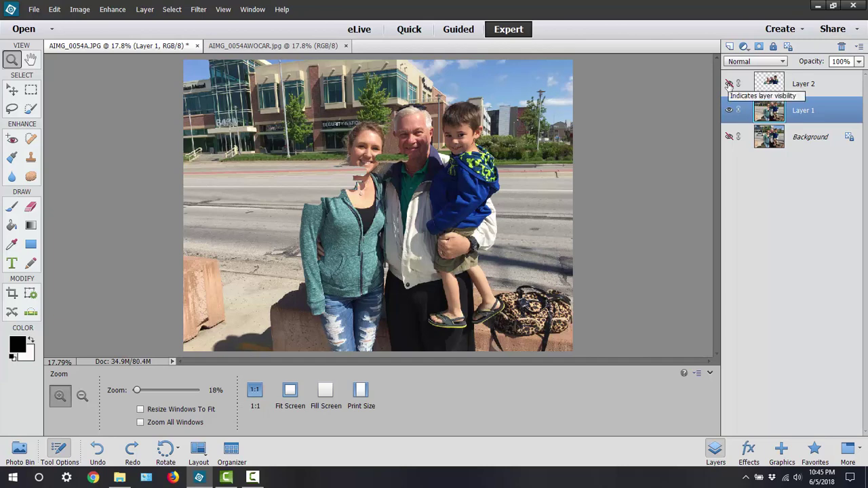
click(730, 84)
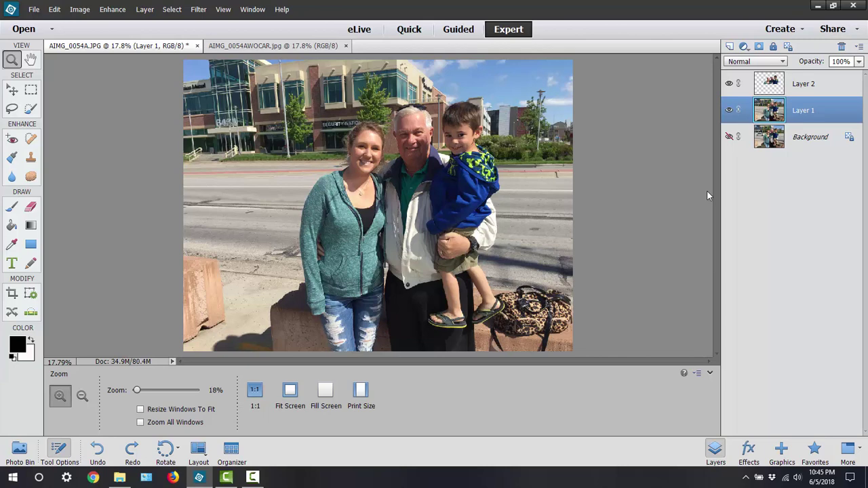
- Show the Background layer and toggle Layer 1's visibility repeatedly to compare the original photo with the car-free version
click(730, 138)
click(730, 110)
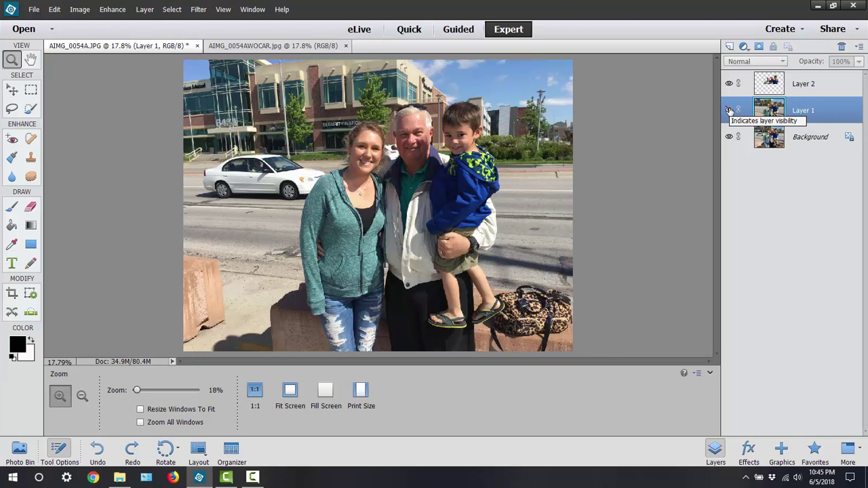
click(730, 111)
click(730, 110)
click(730, 111)
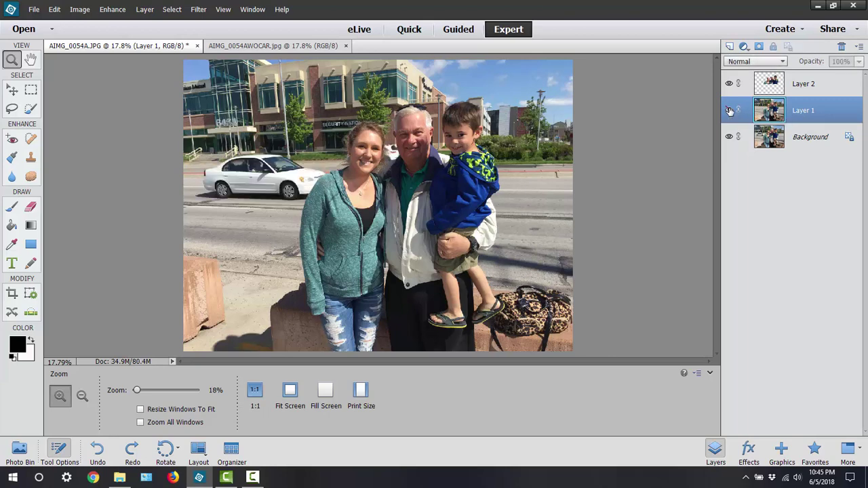
click(730, 110)
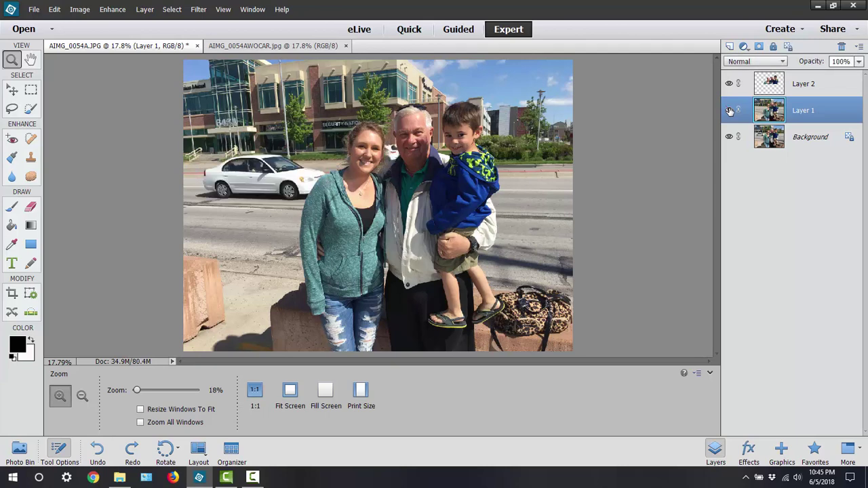
click(730, 111)
click(730, 111)
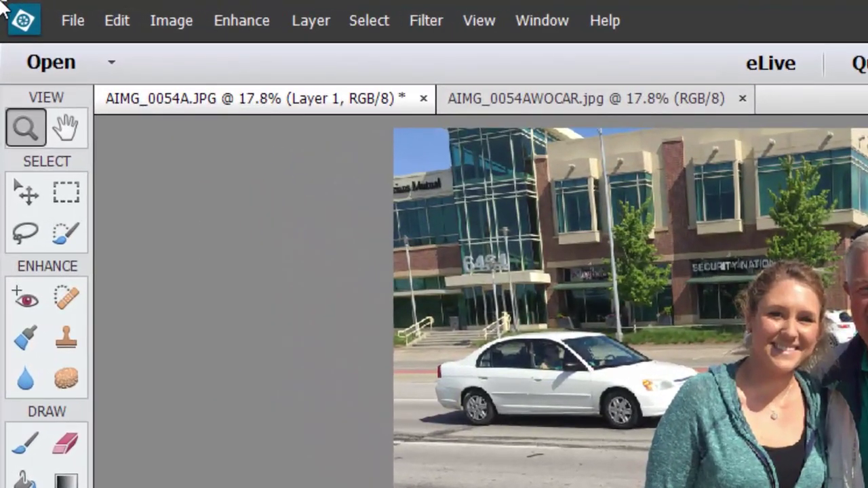
- Review the Save As file formats and options, including Photoshop (*.PSD;*.PDD) and JPEG, and cancel without saving
click(79, 22)
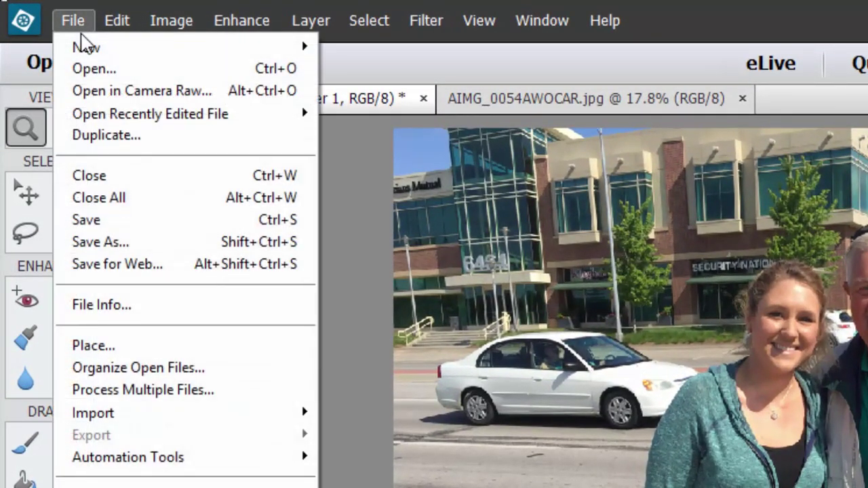
click(114, 244)
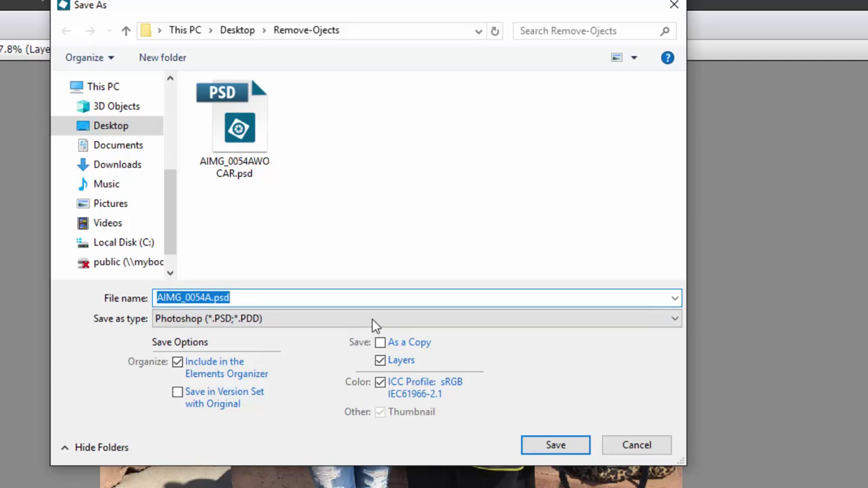
click(675, 319)
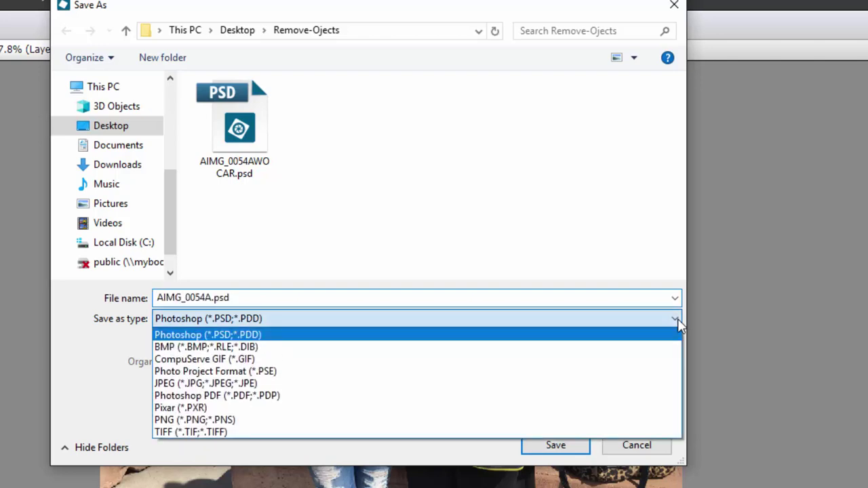
click(180, 384)
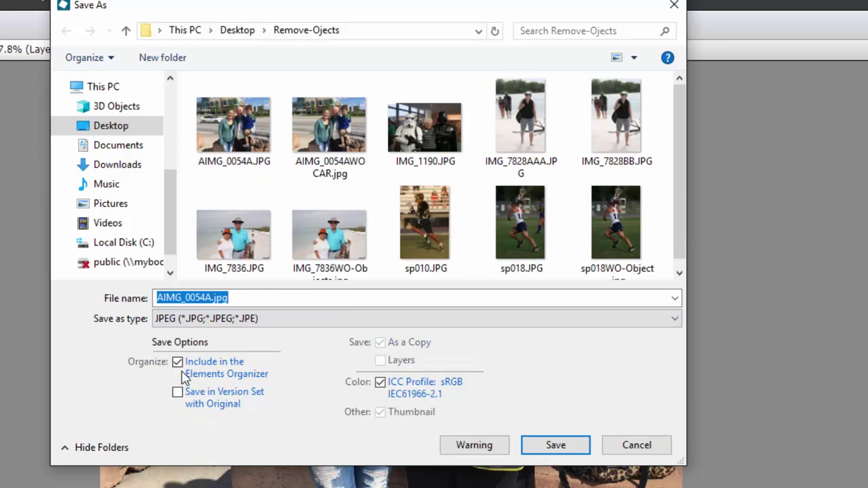
click(675, 325)
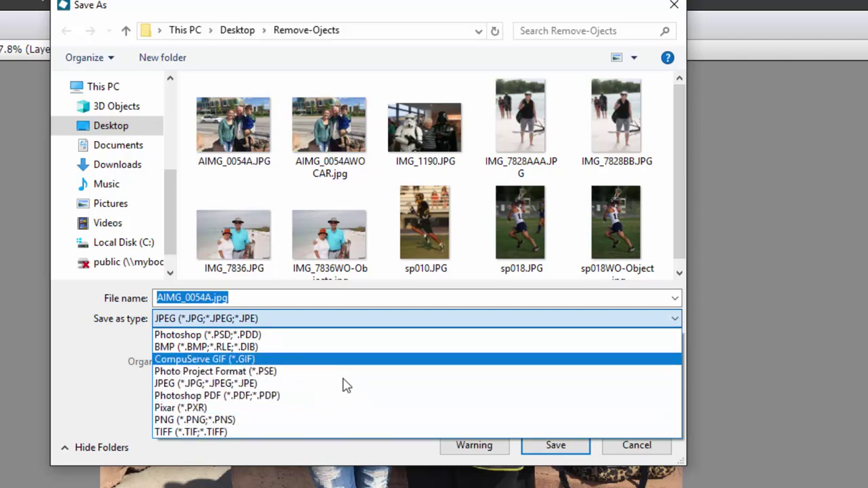
click(623, 452)
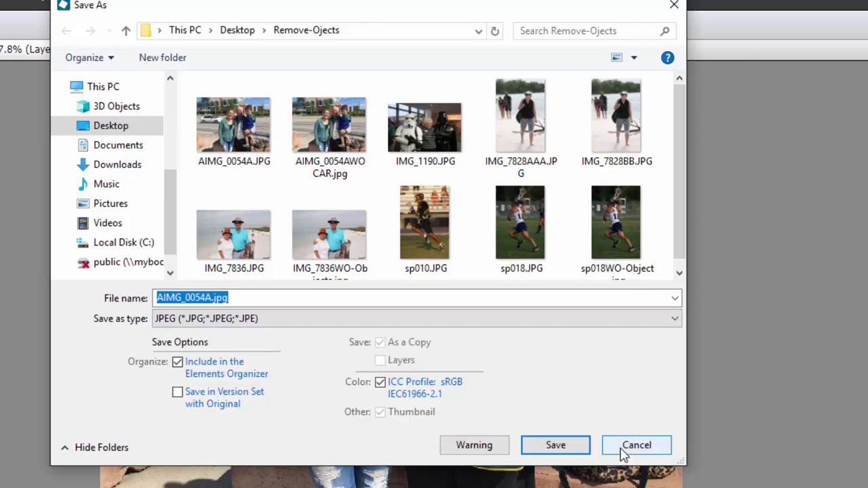
click(622, 452)
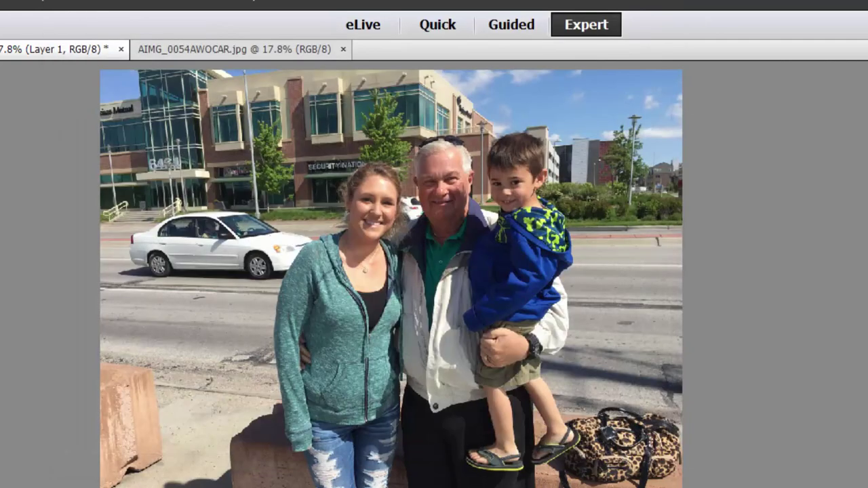